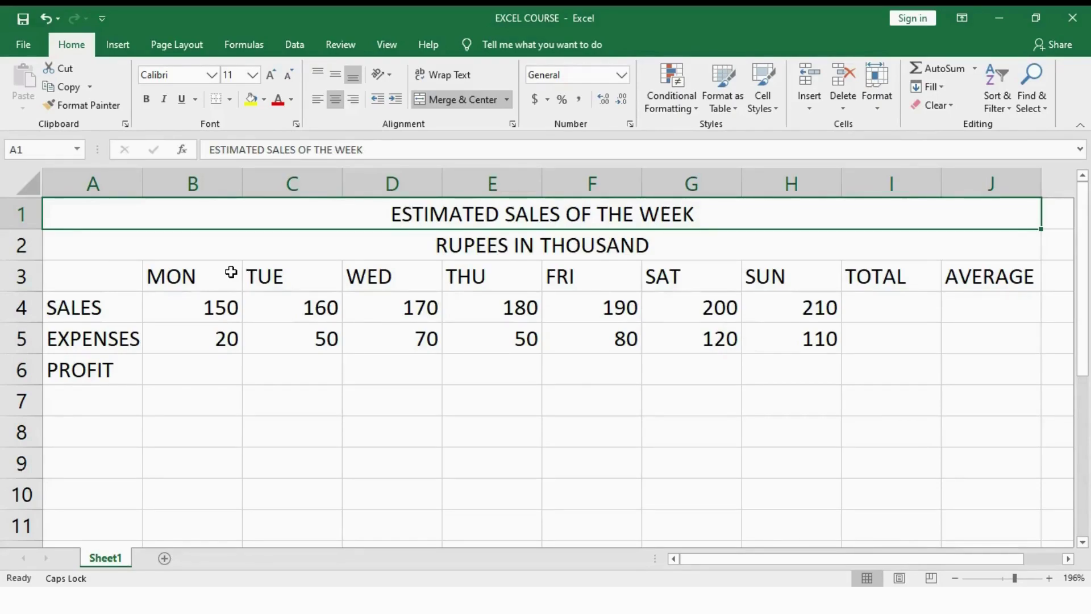
- Jump to cell B3, the MON heading, by entering its cell reference B3
click(231, 273)
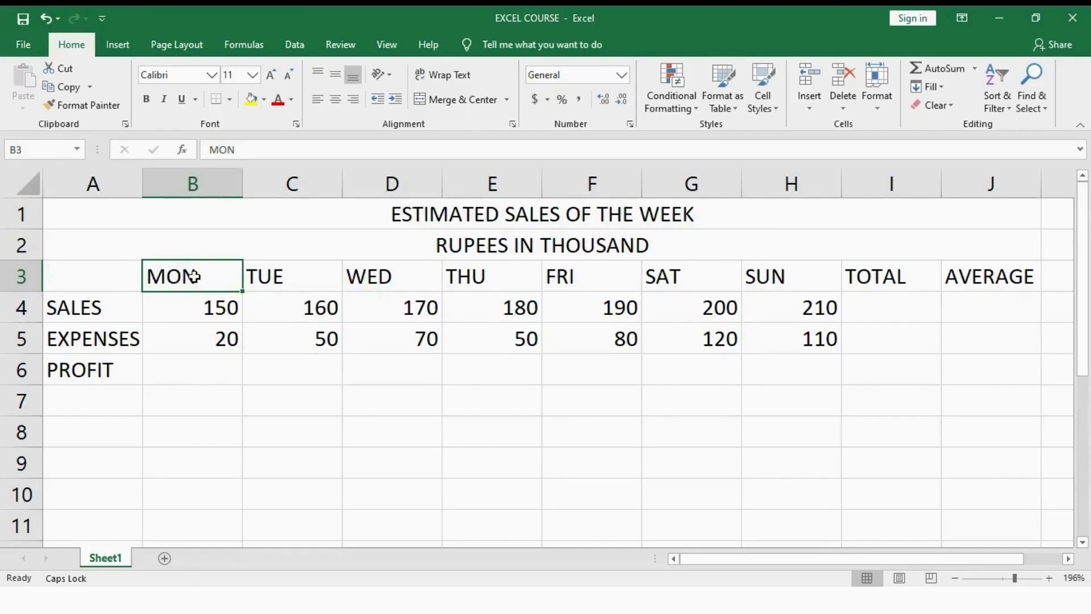
click(117, 311)
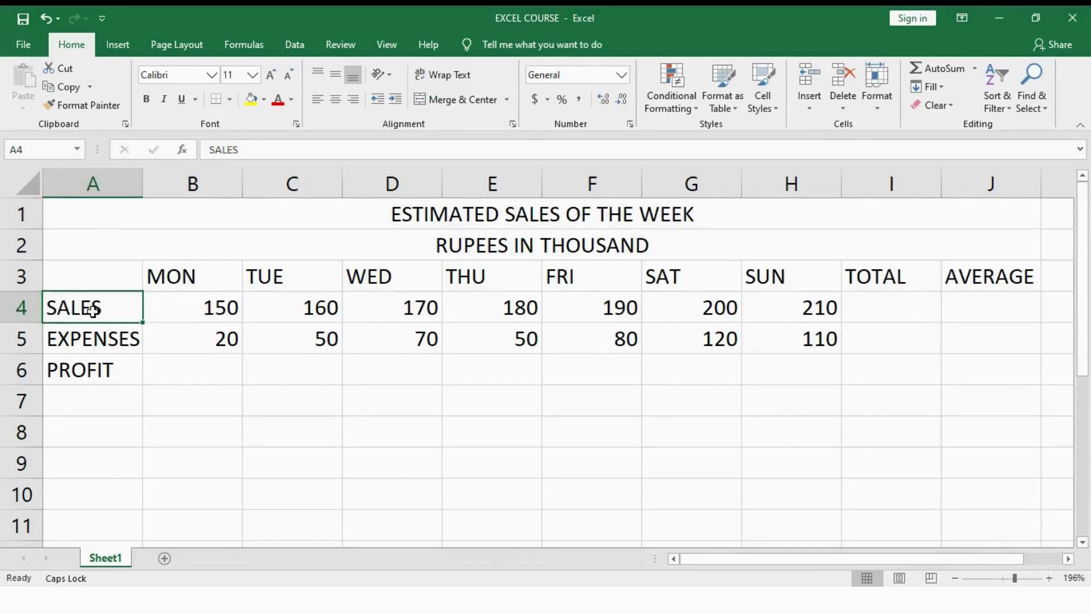
click(72, 150)
key(BackSpace)
text(B3)
key(Return)
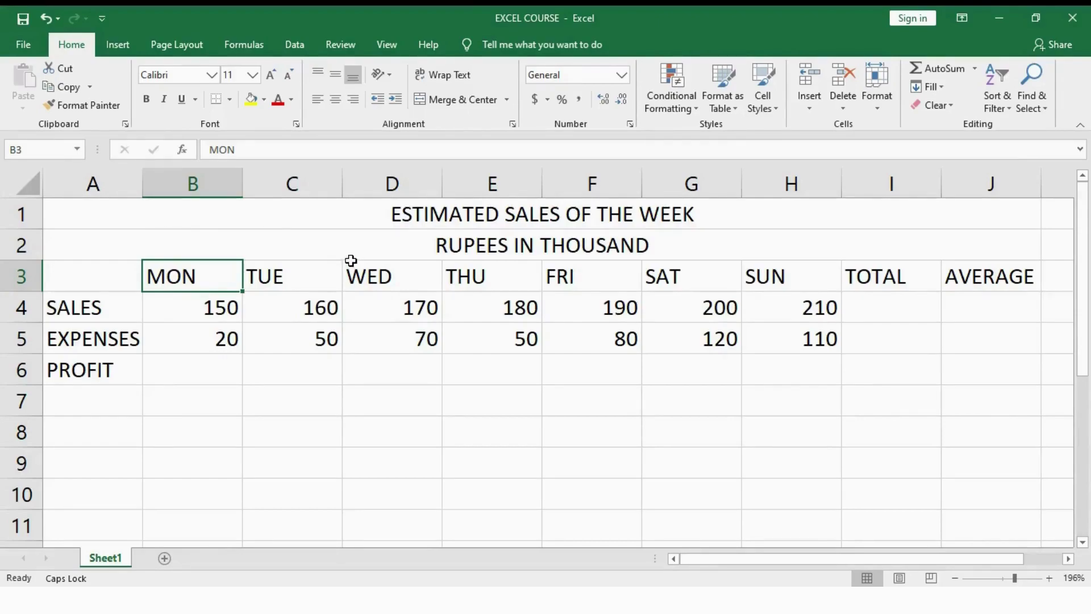
- Calculate Monday's profit in cell B6 with the formula =B4-B5 and check the stored formula
click(195, 385)
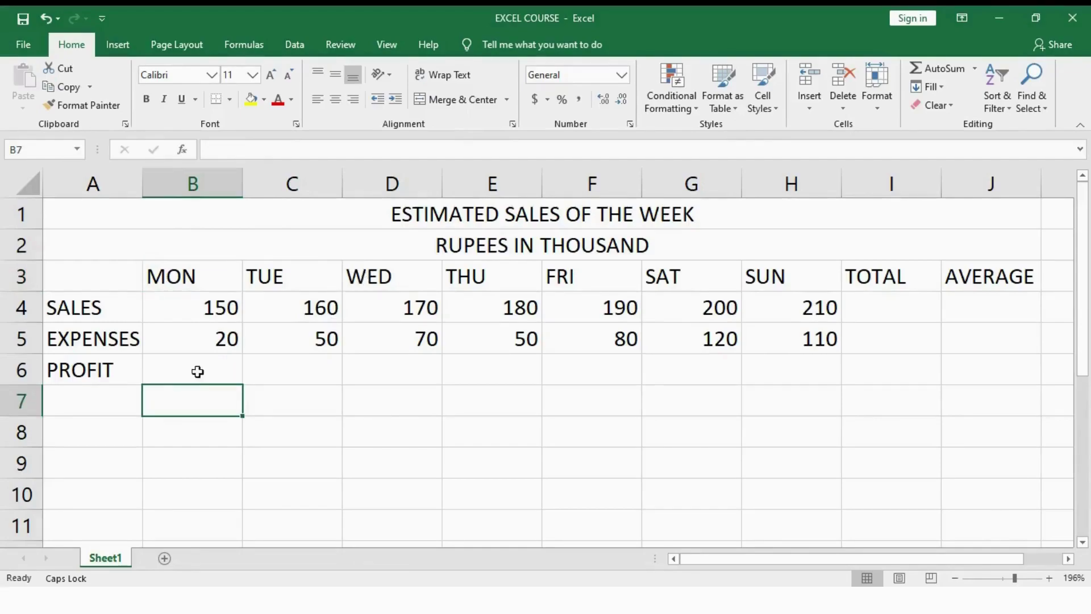
click(210, 372)
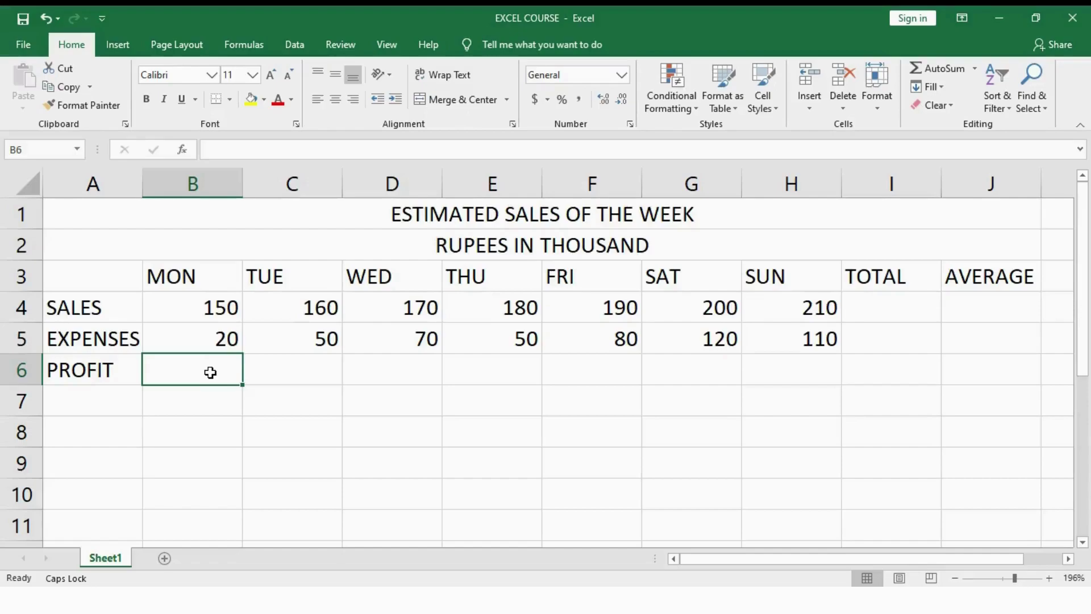
double_click(211, 372)
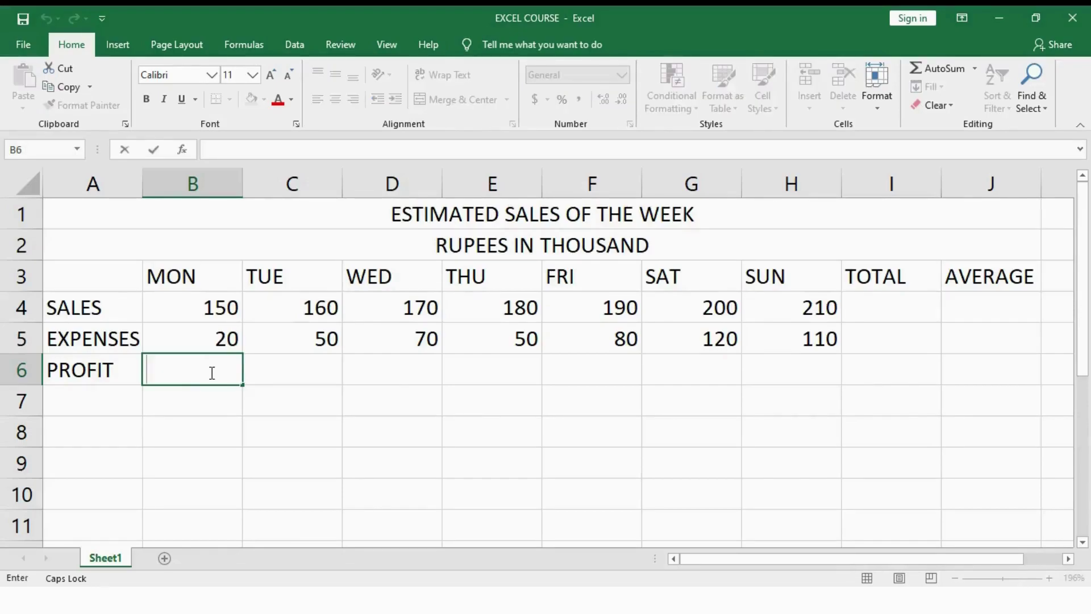
text(=)
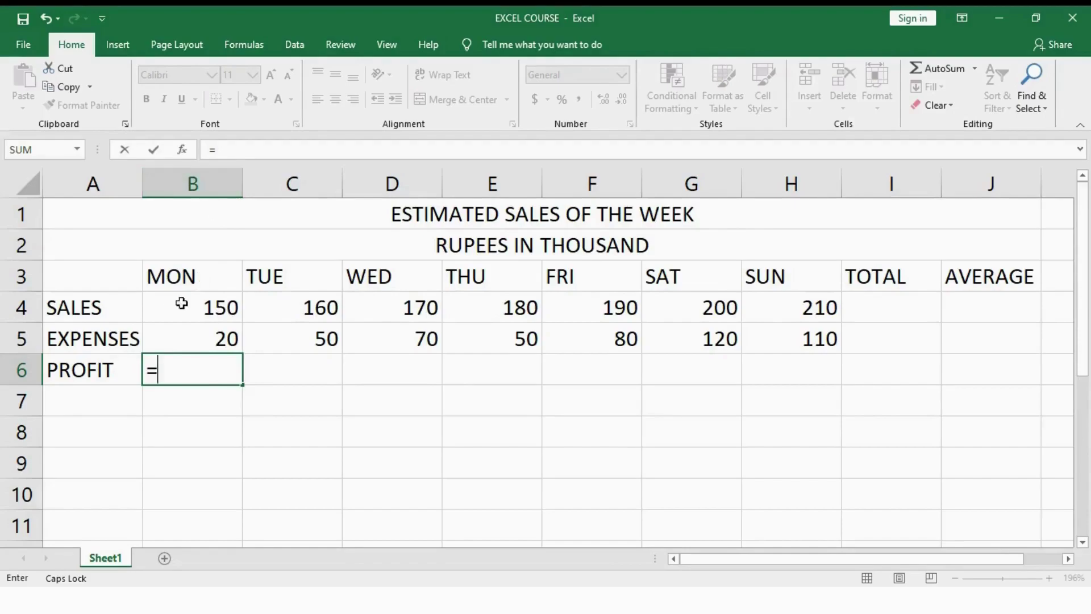
text(B)
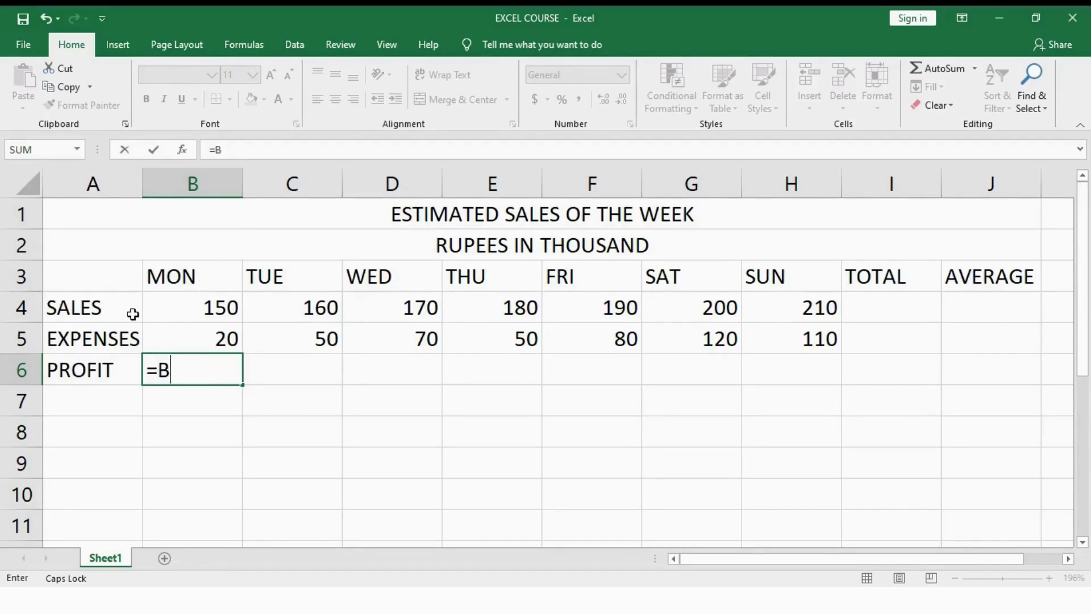
text(4)
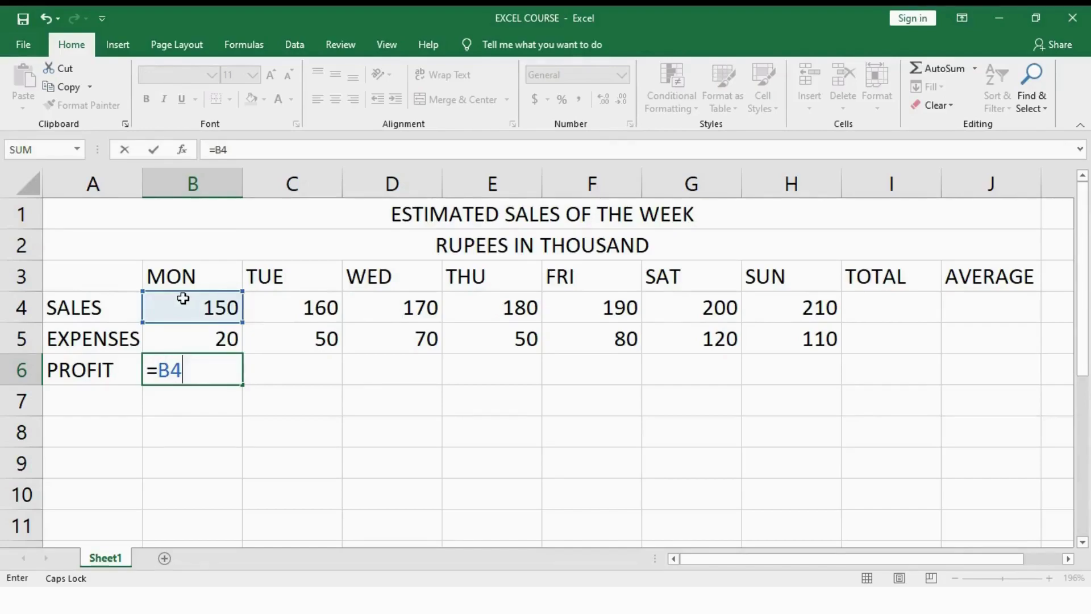
text(-B5)
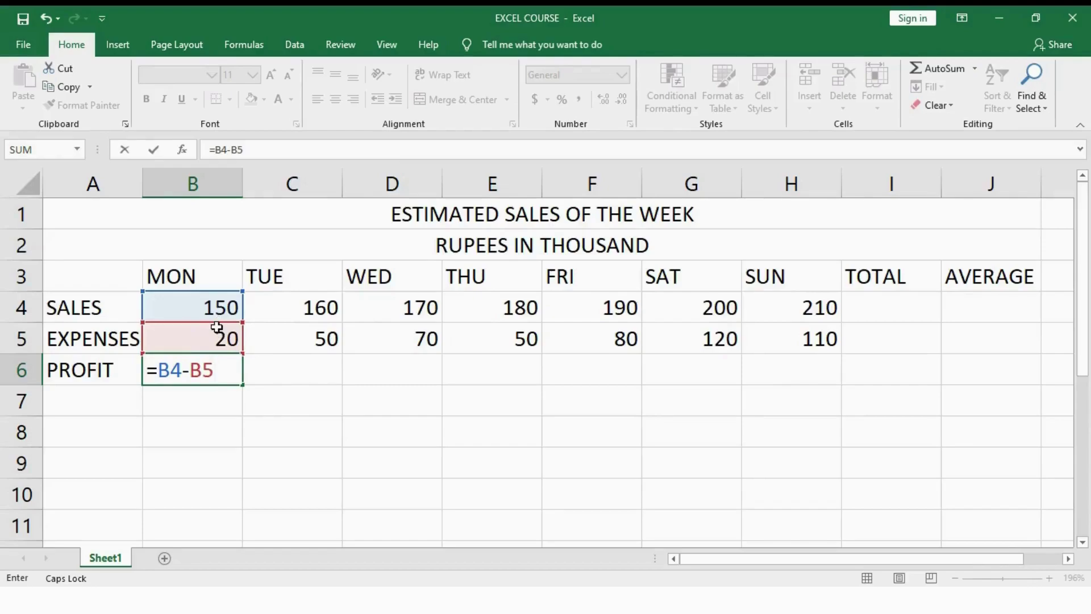
key(Return)
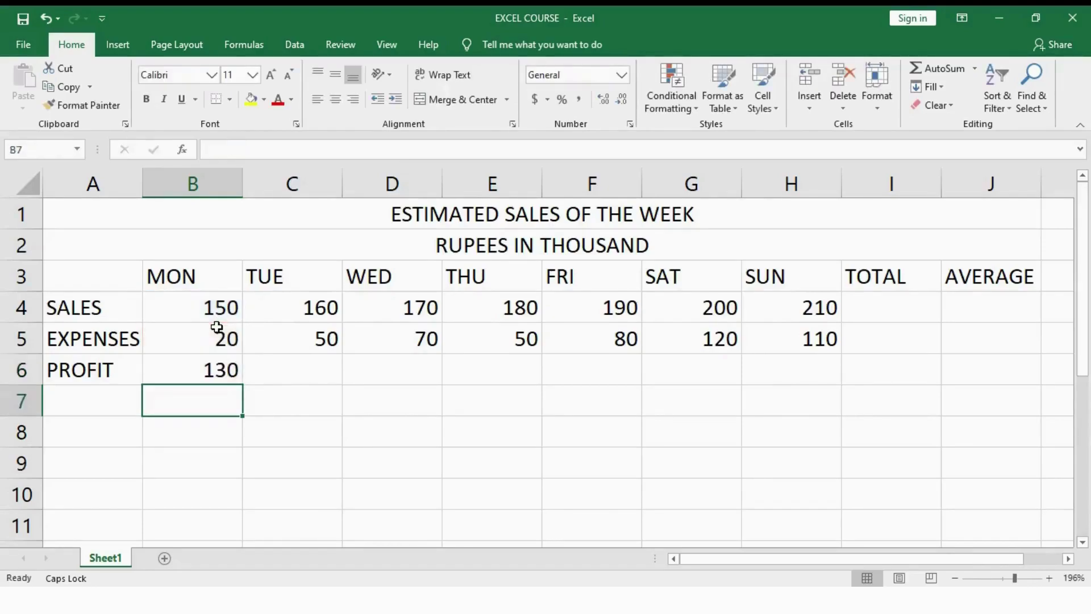
click(218, 371)
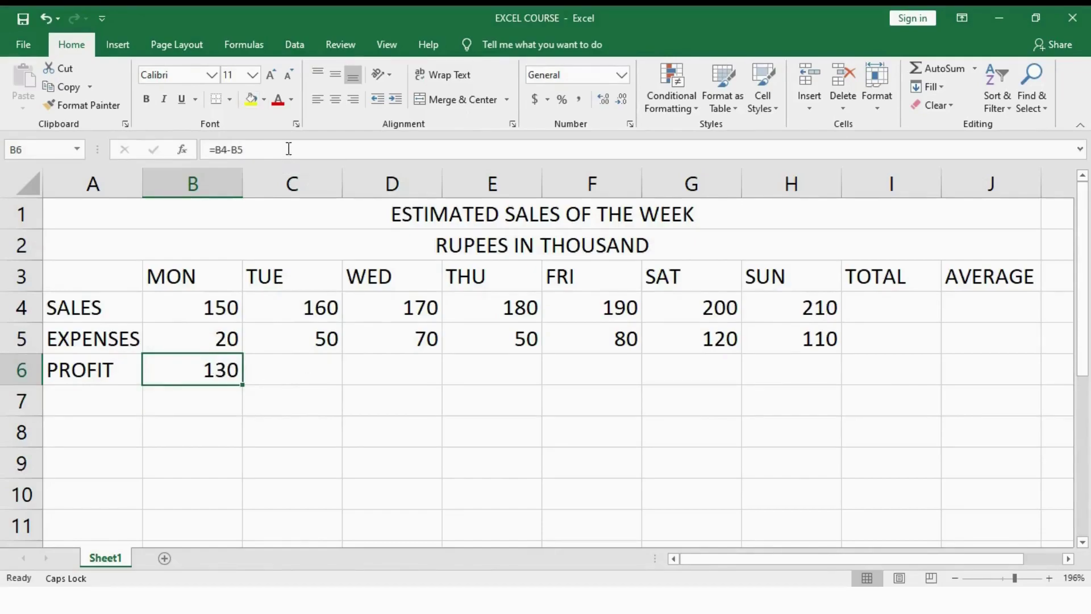
click(319, 334)
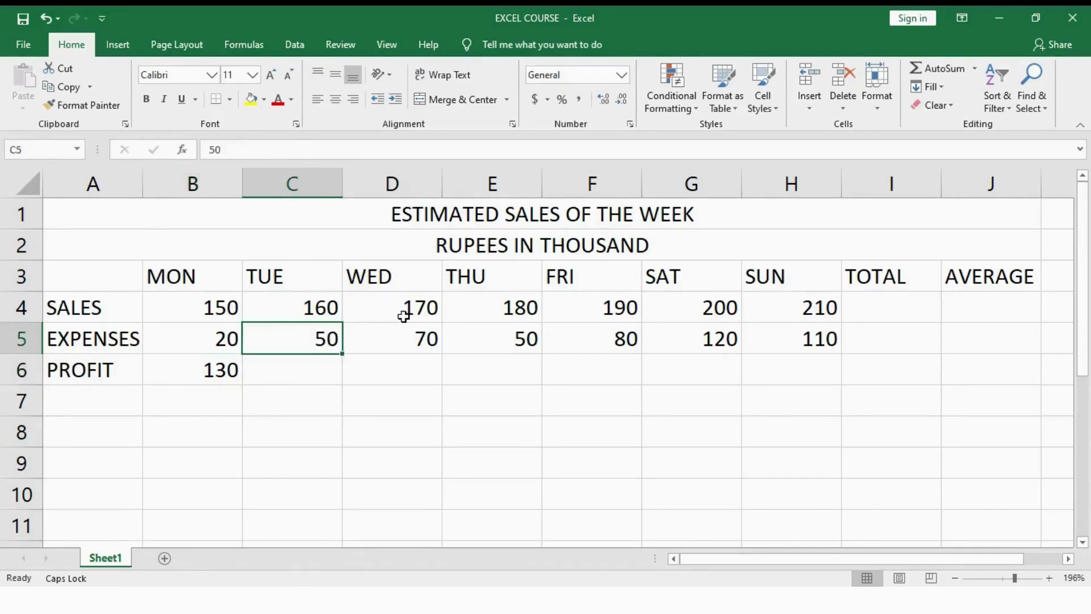
- Clear the whole profit formula from cell B6
click(216, 379)
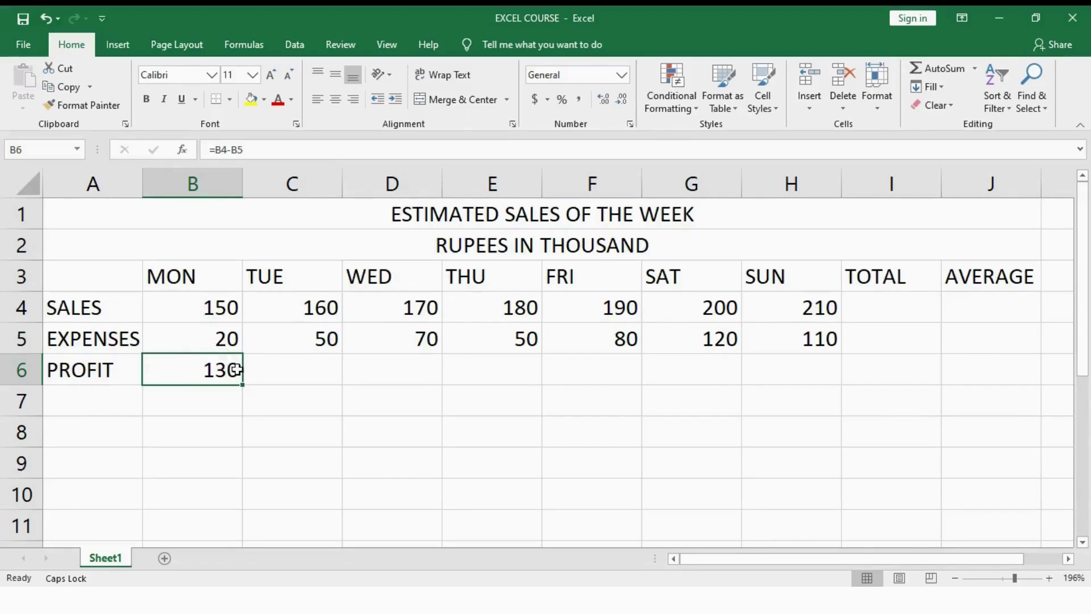
double_click(237, 370)
key(BackSpace)
key(BackSpace)
key(BackSpace)
key(BackSpace)
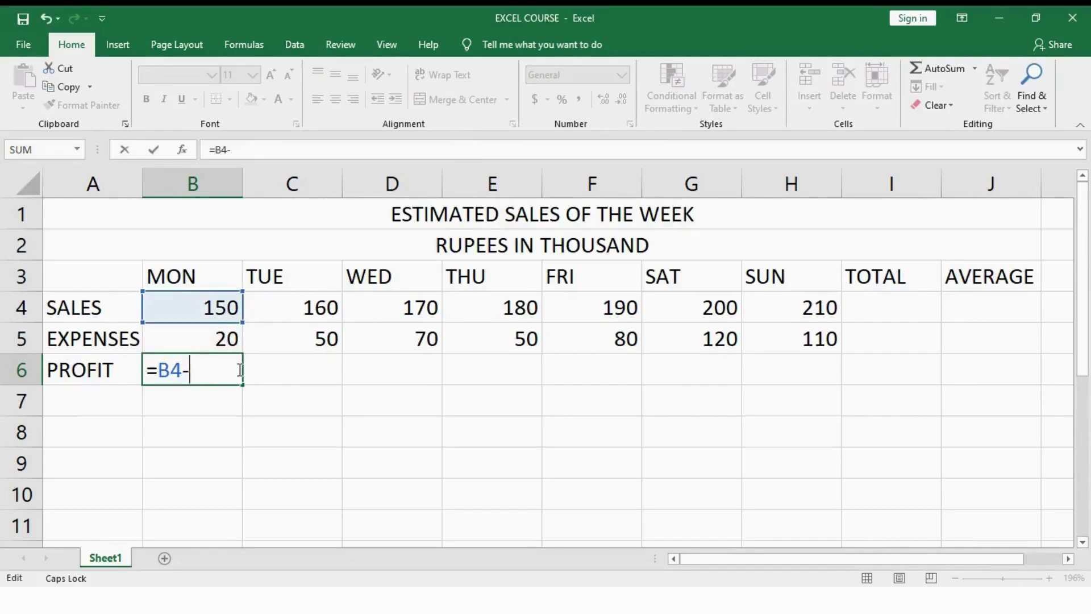
key(BackSpace)
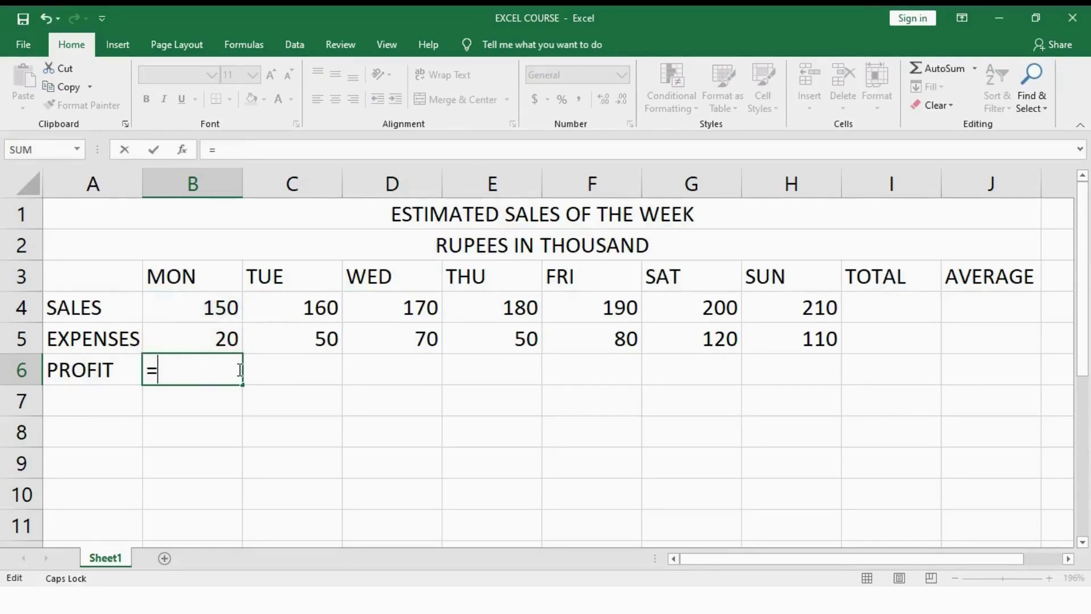
key(BackSpace)
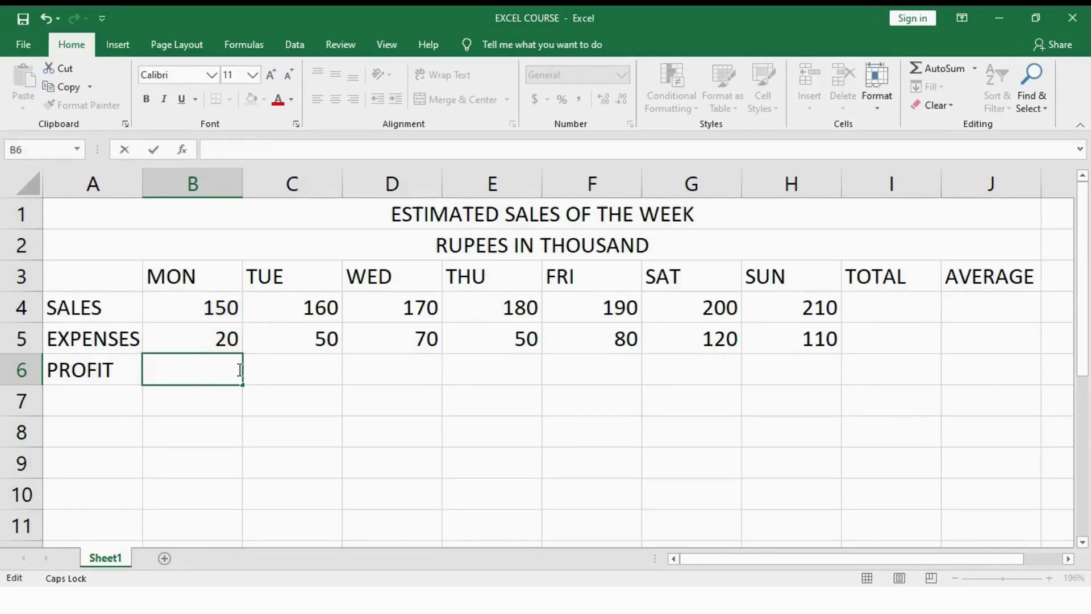
- Enter Monday's profit formula =B4-B5 in the empty cell B6, moving the reference to the sales and expenses cells
text(=)
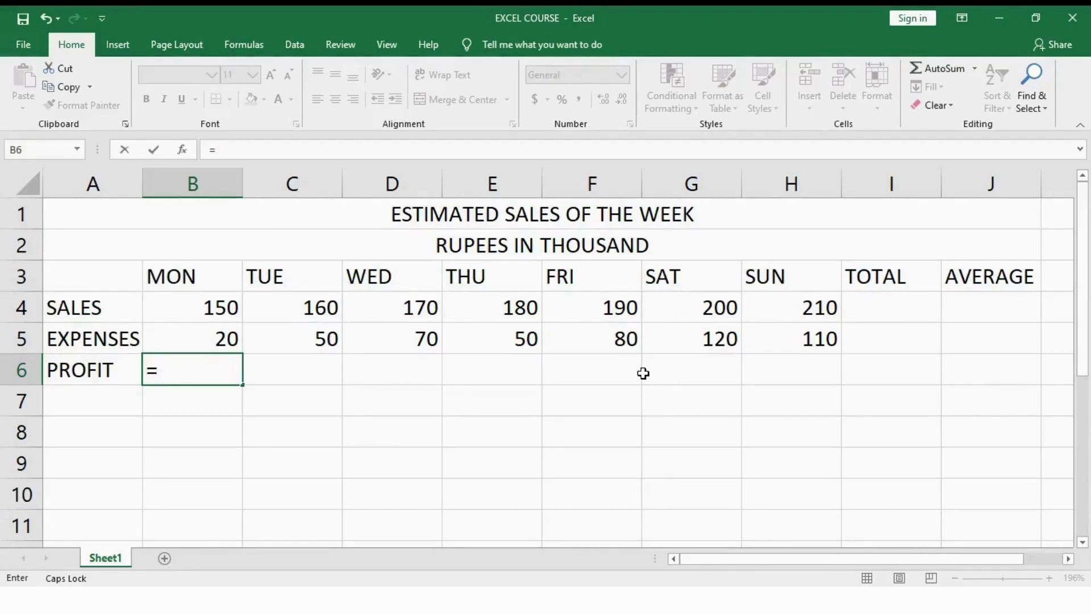
key(Up)
key(Up)
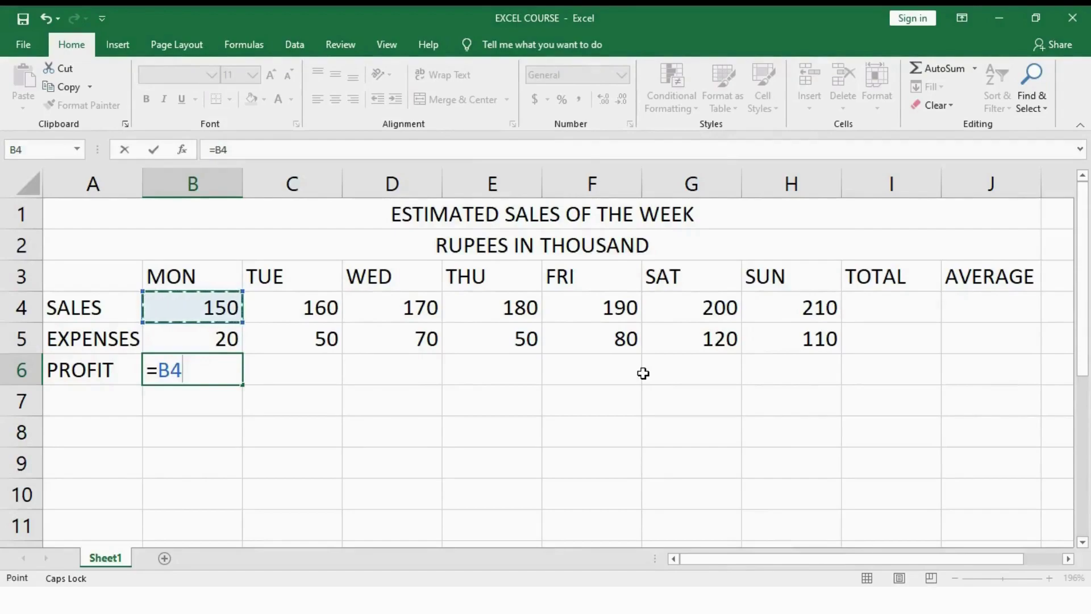
text(-)
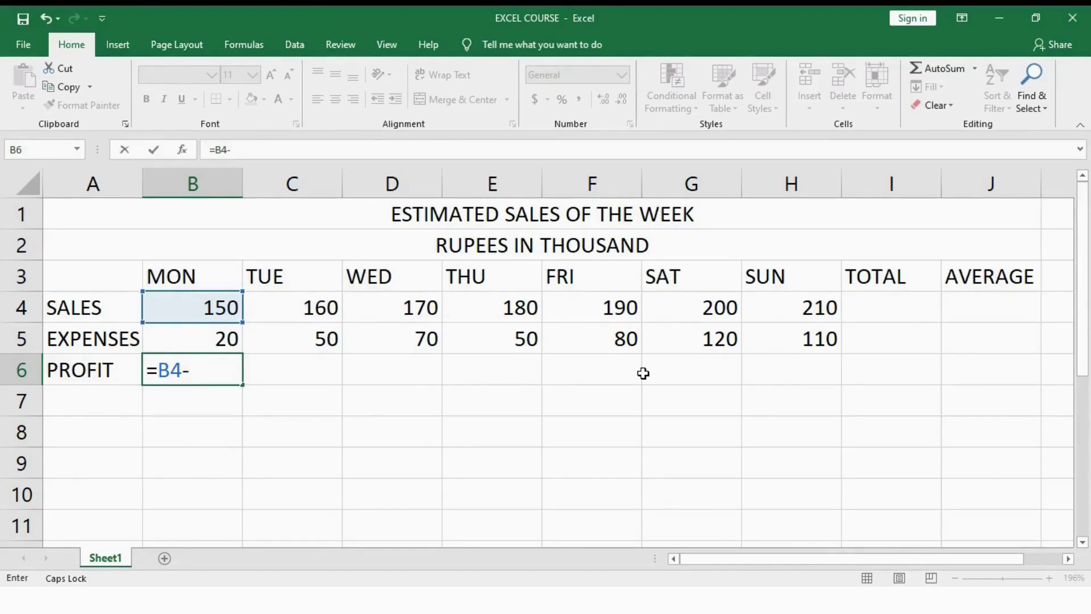
key(Down)
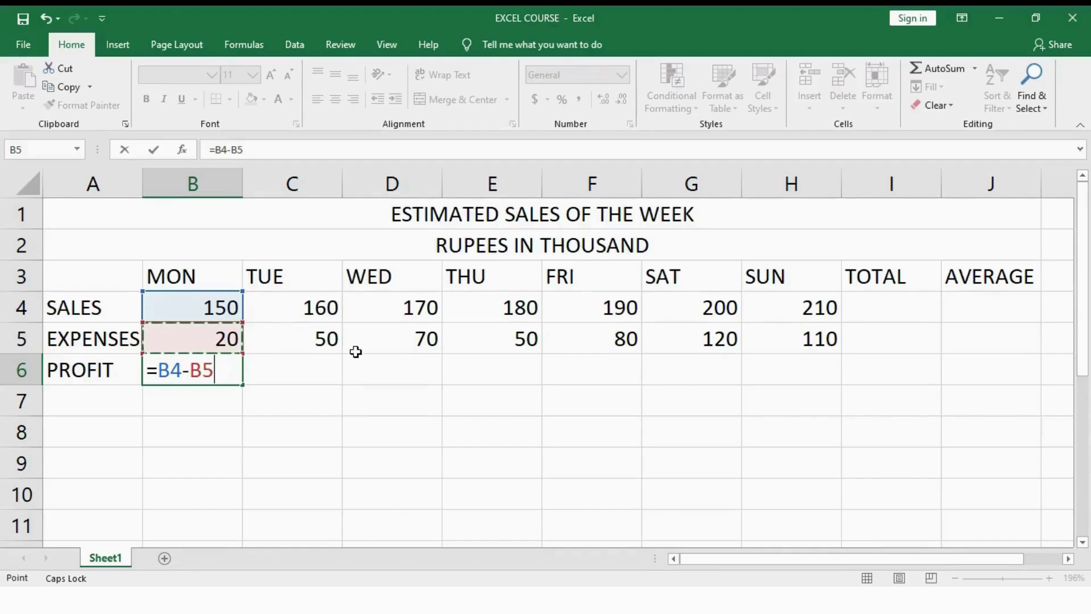
key(Return)
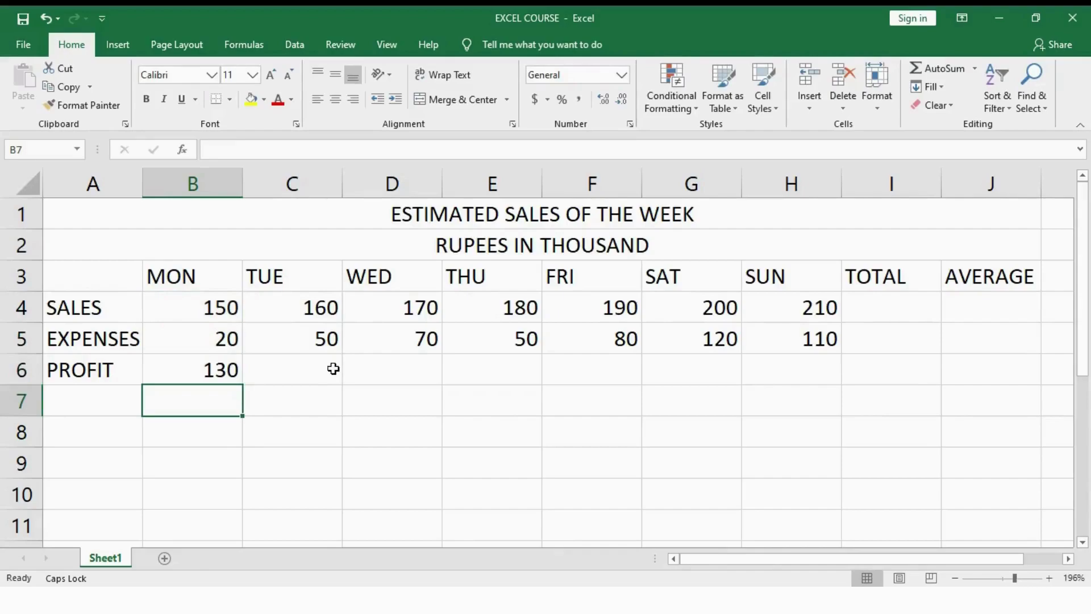
- Rebuild the profit formula in B6 as =B4-B5 by picking Monday's sales and expenses cells directly in the sheet
click(219, 376)
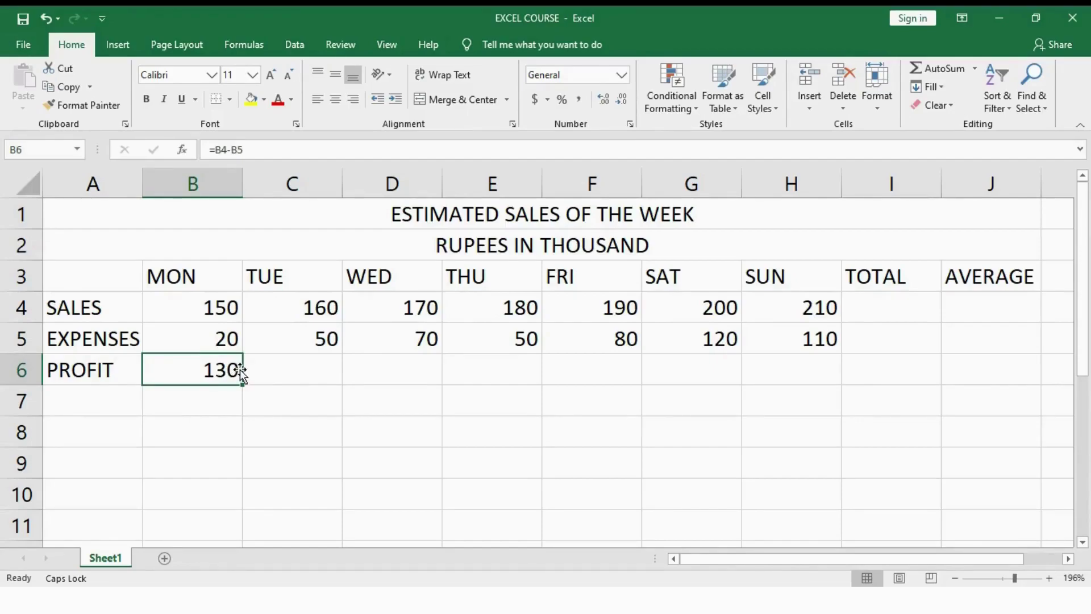
double_click(239, 370)
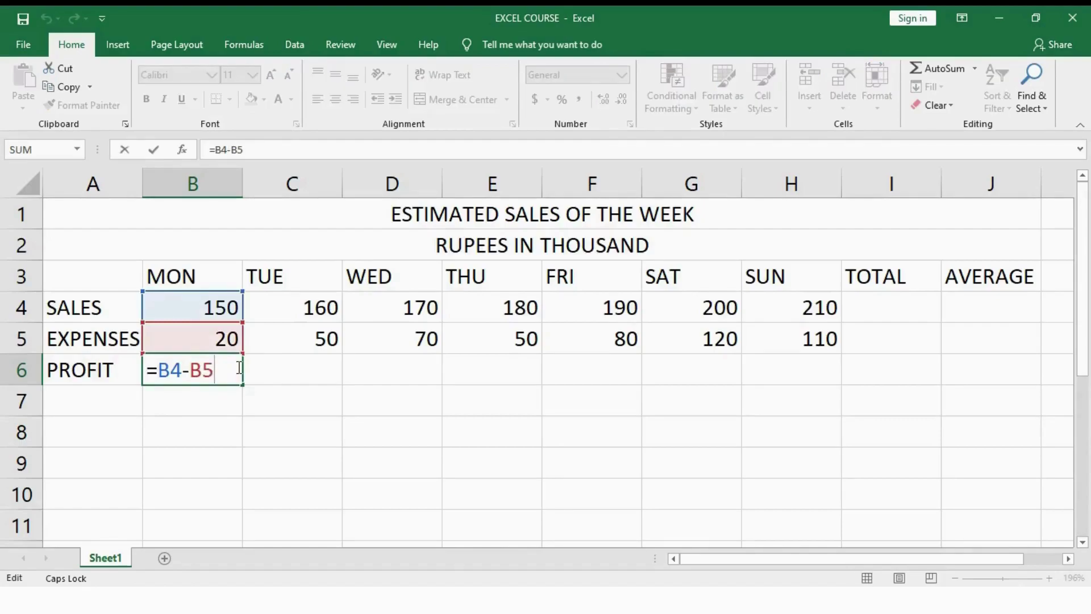
key(BackSpace)
key(BackSpace)
key(BackSpace)
key(BackSpace)
key(BackSpace)
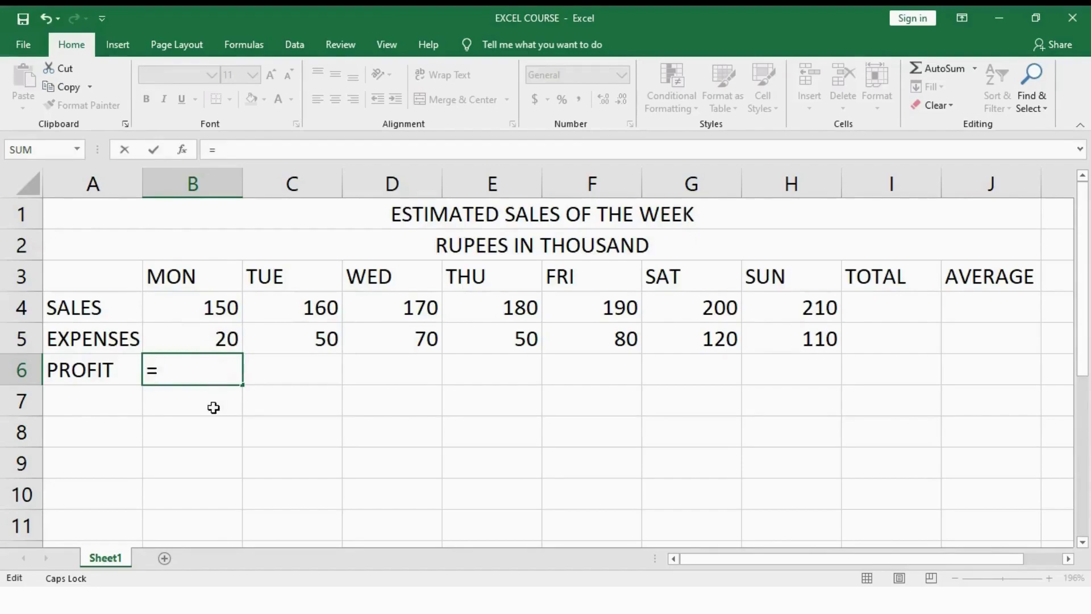
click(215, 307)
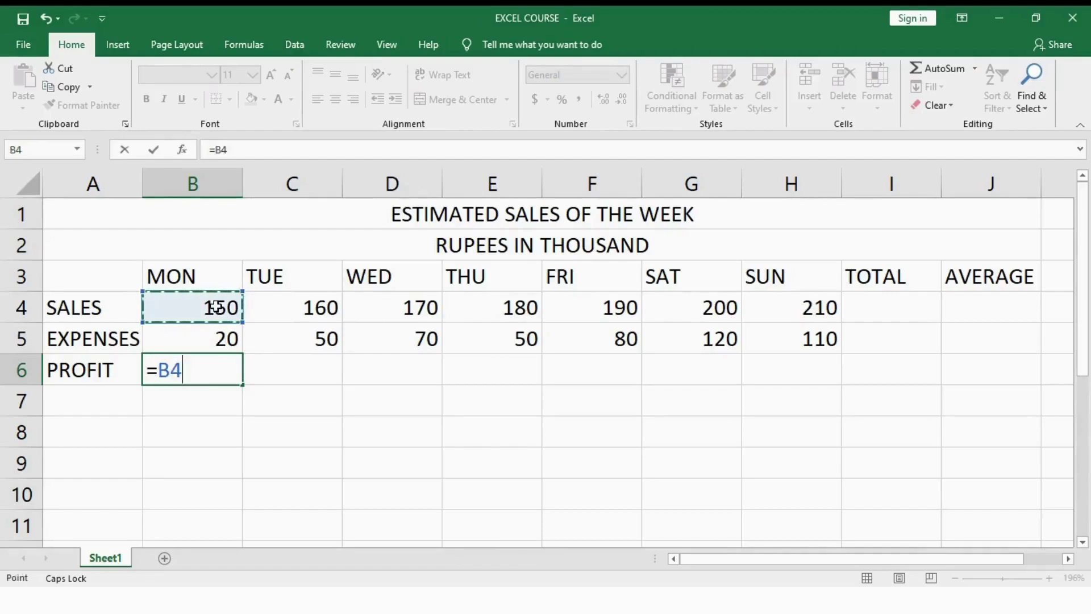
text(-)
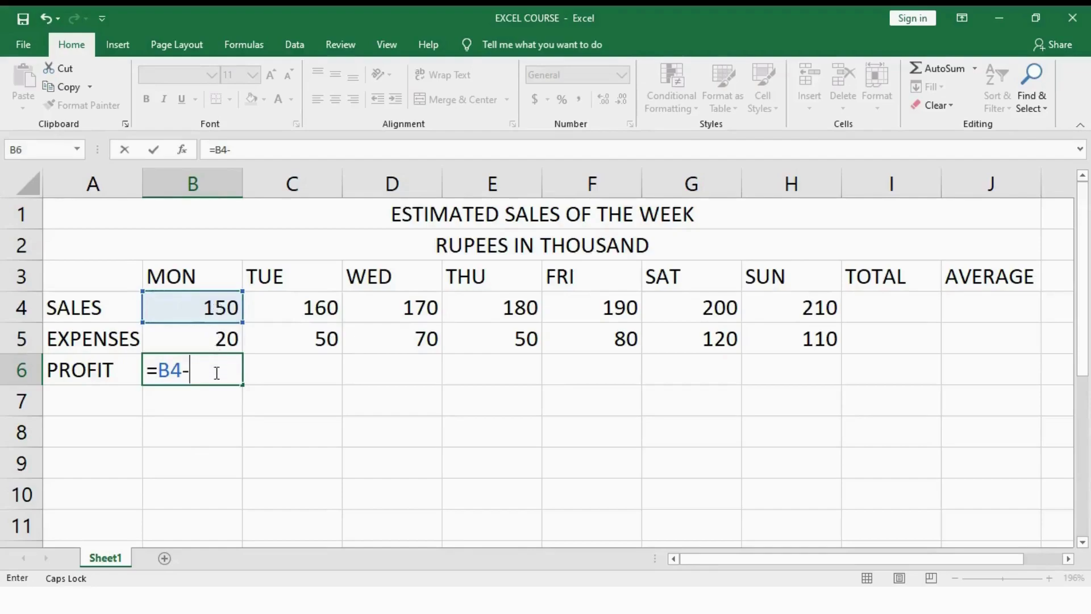
click(213, 338)
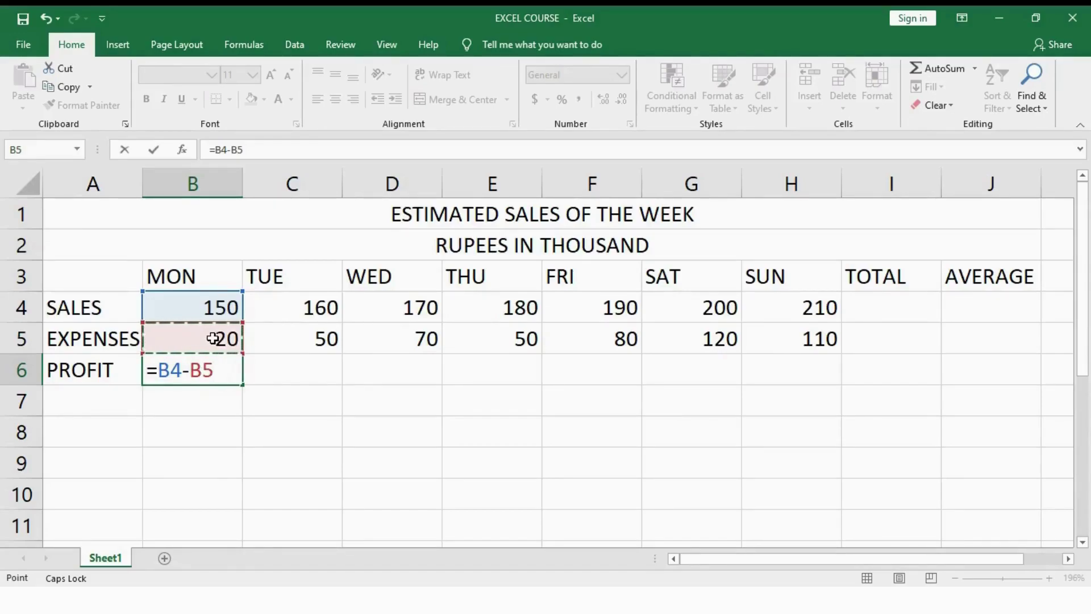
key(Return)
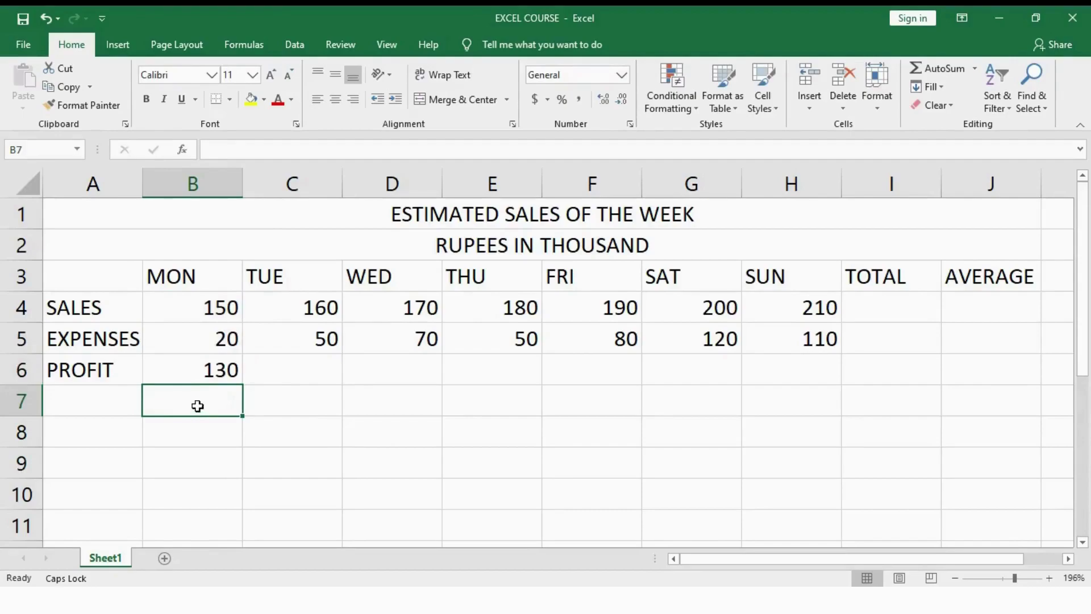
- Total the week's sales in cell I4 with a SUM formula over the range B4:H4
click(906, 317)
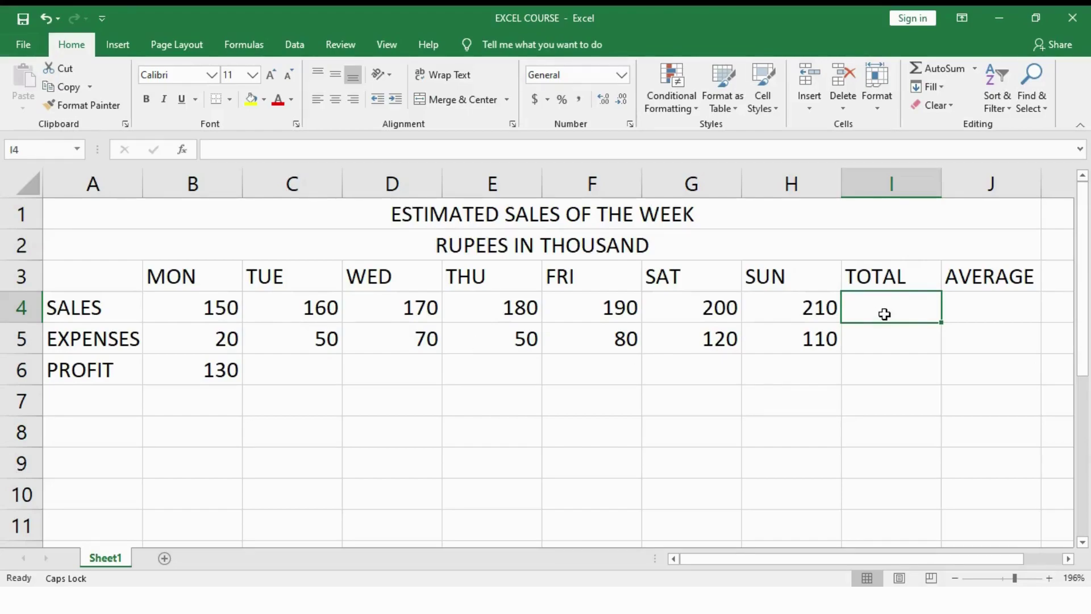
text(=)
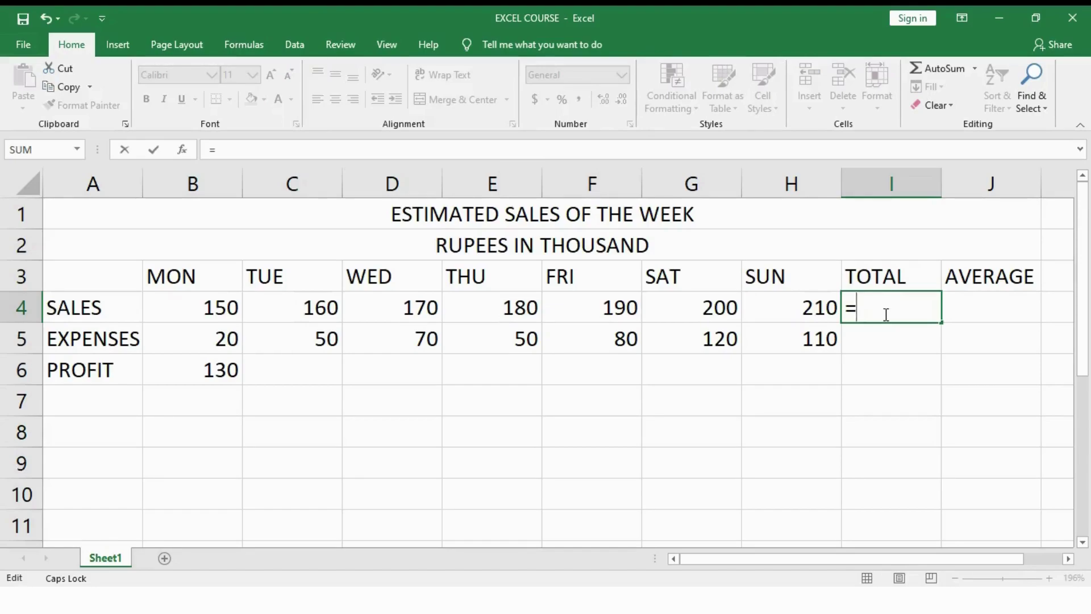
text(S)
text(UM)
text(()
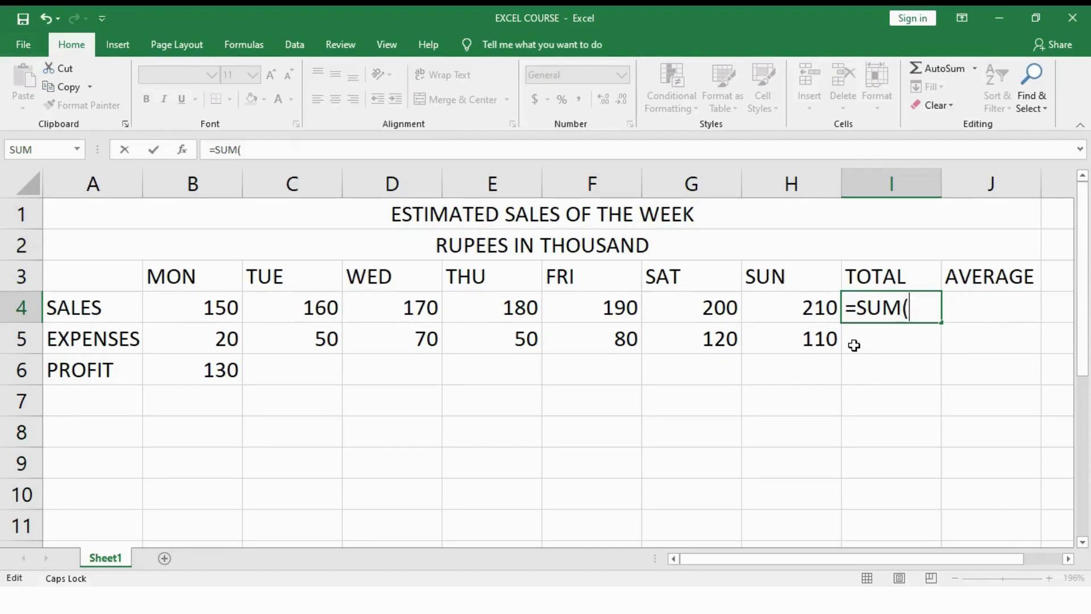
click(808, 311)
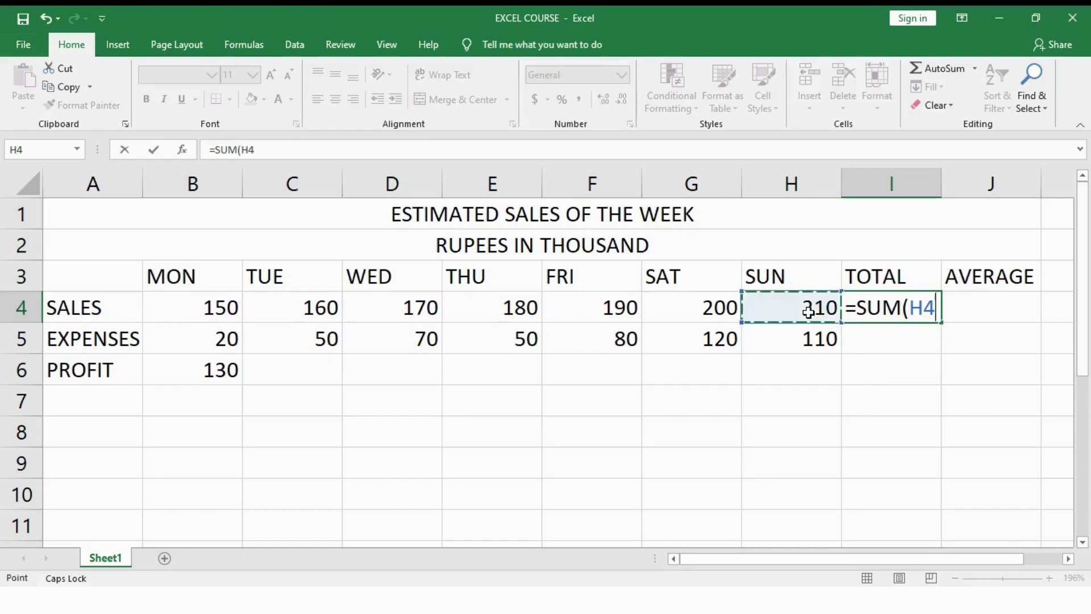
drag(765, 308, 215, 308)
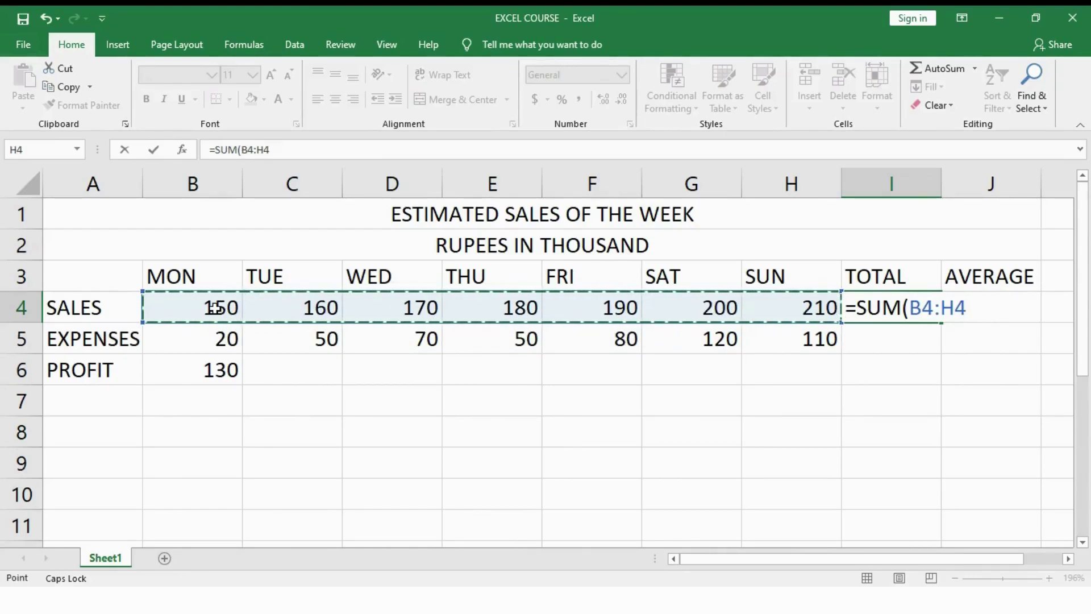
drag(199, 307, 818, 307)
key(Return)
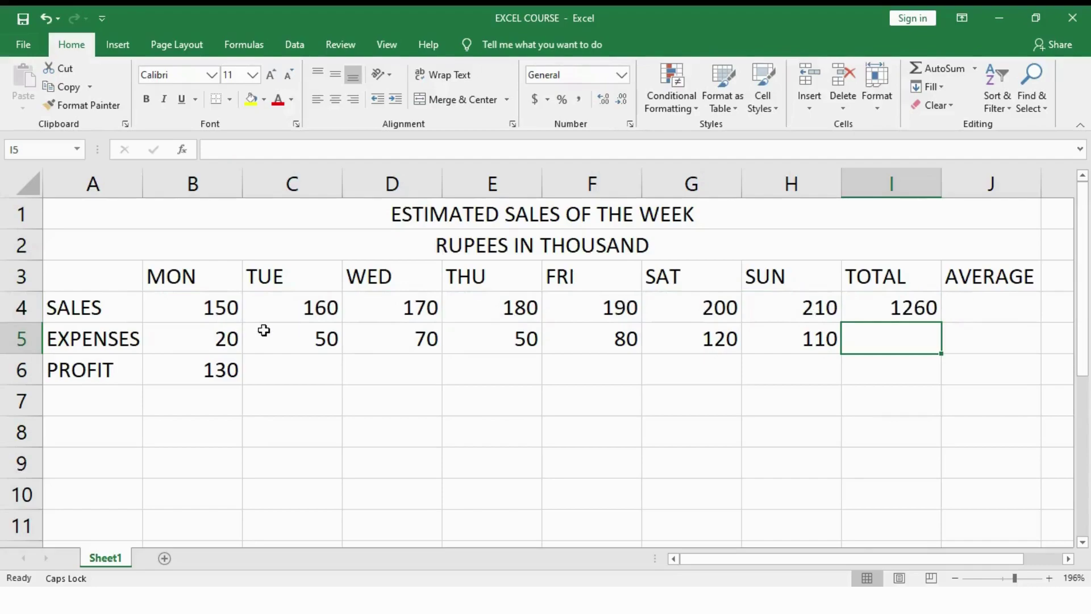
- Select the daily sales figures B4:H4 to check their sum against the total in I4
click(203, 306)
drag(203, 306, 777, 304)
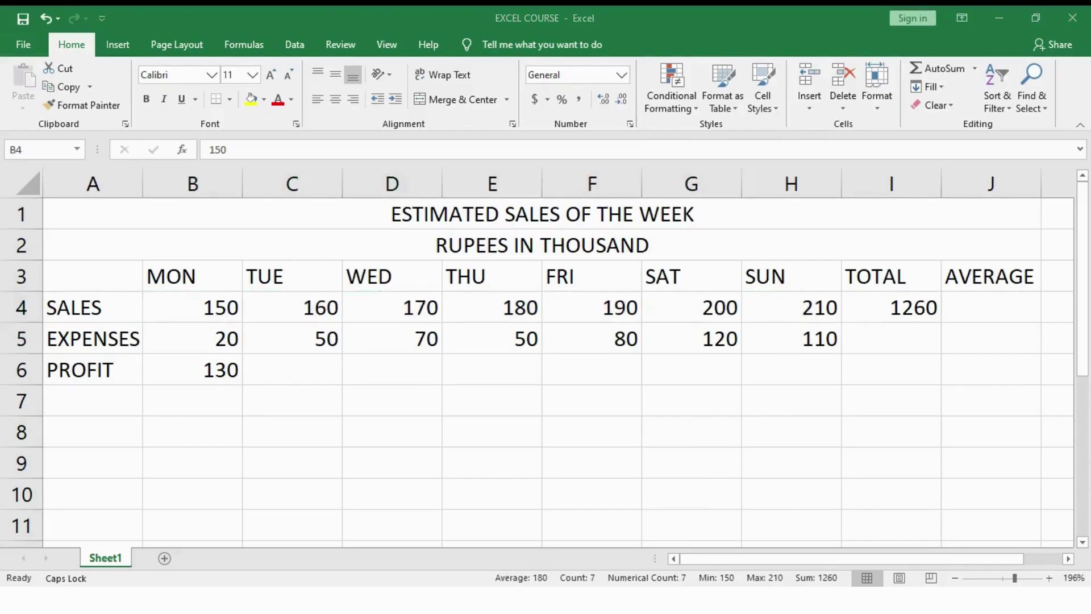
click(180, 303)
drag(181, 304, 350, 309)
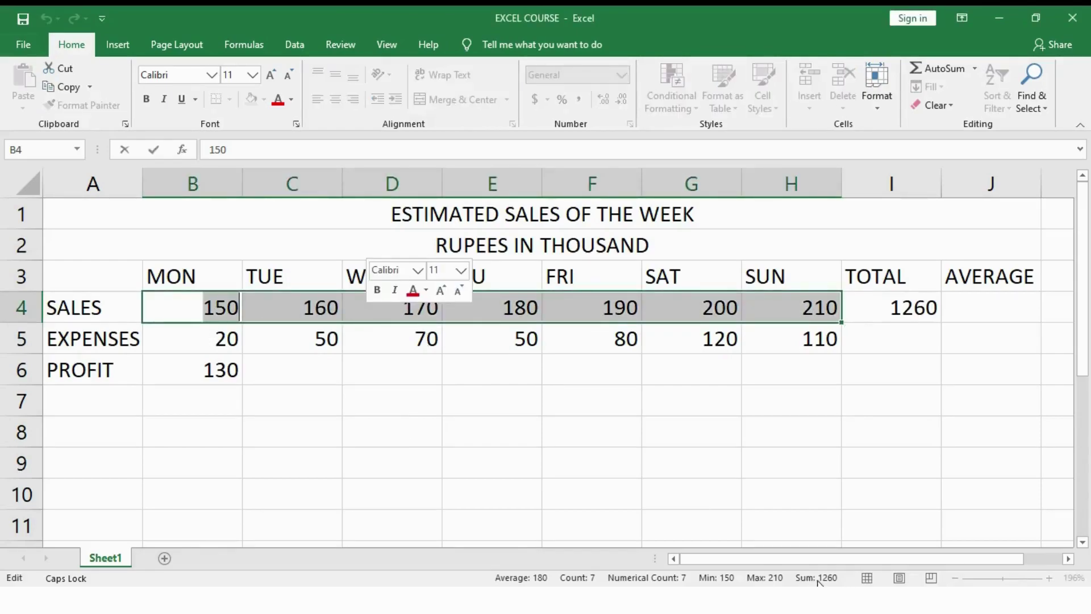
- Calculate the average daily sales in cell J4 with the formula =I4/7
click(969, 308)
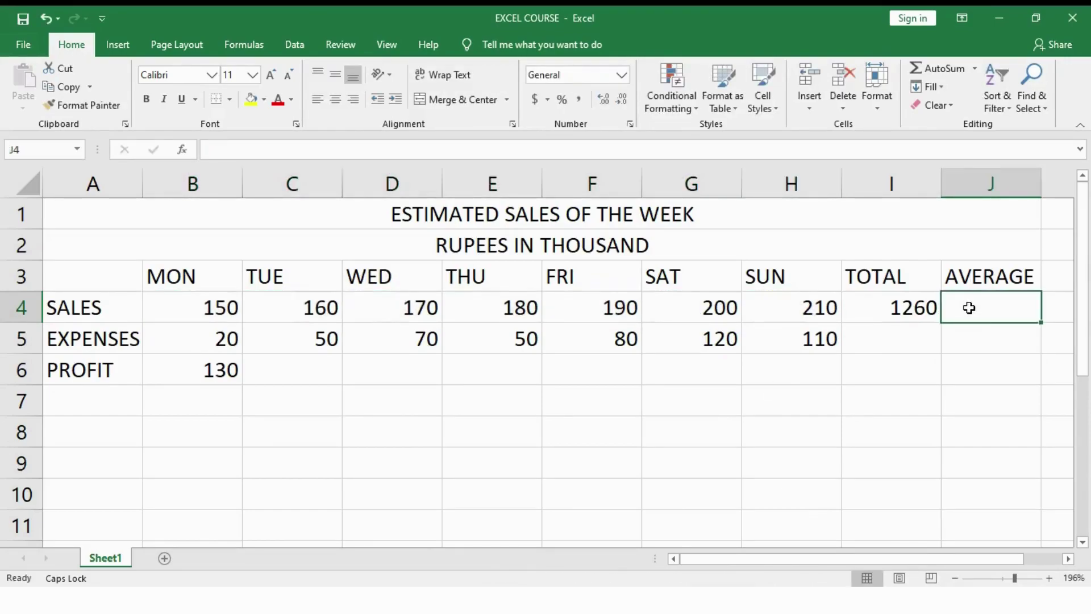
double_click(971, 308)
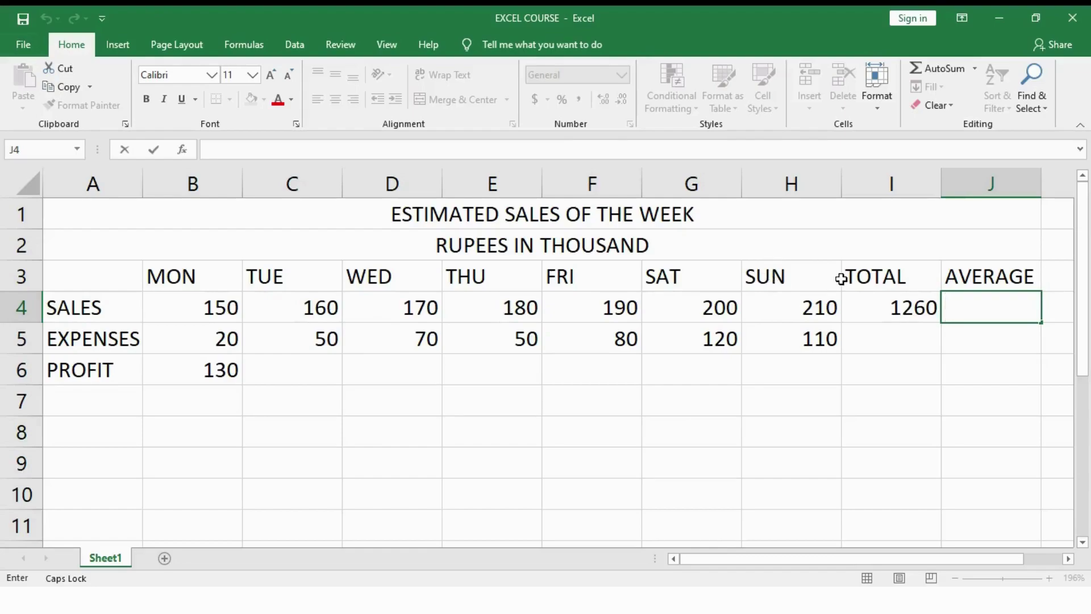
text(=)
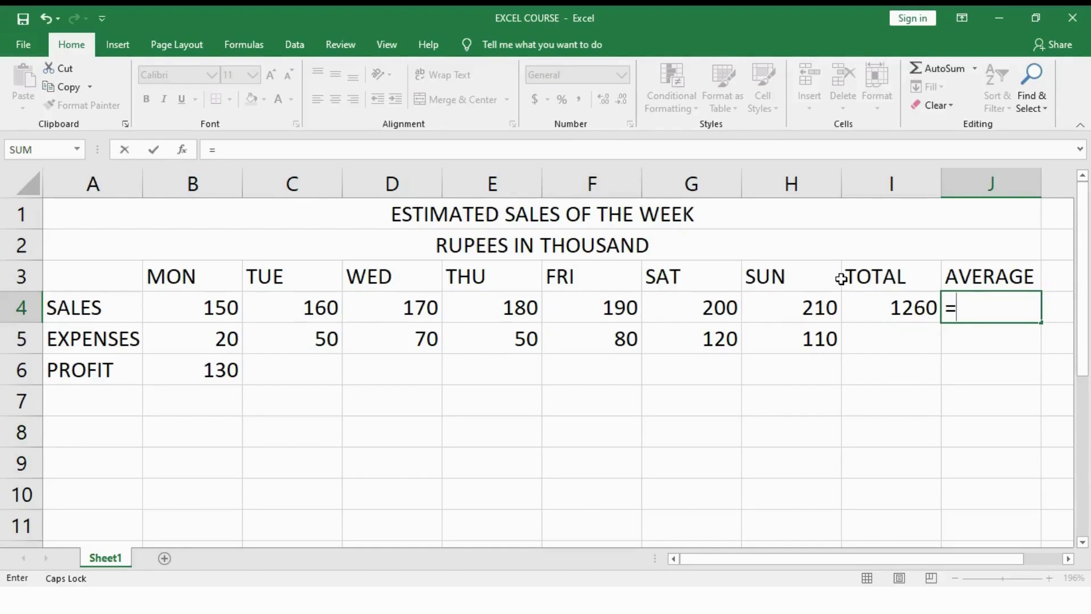
text(I2)
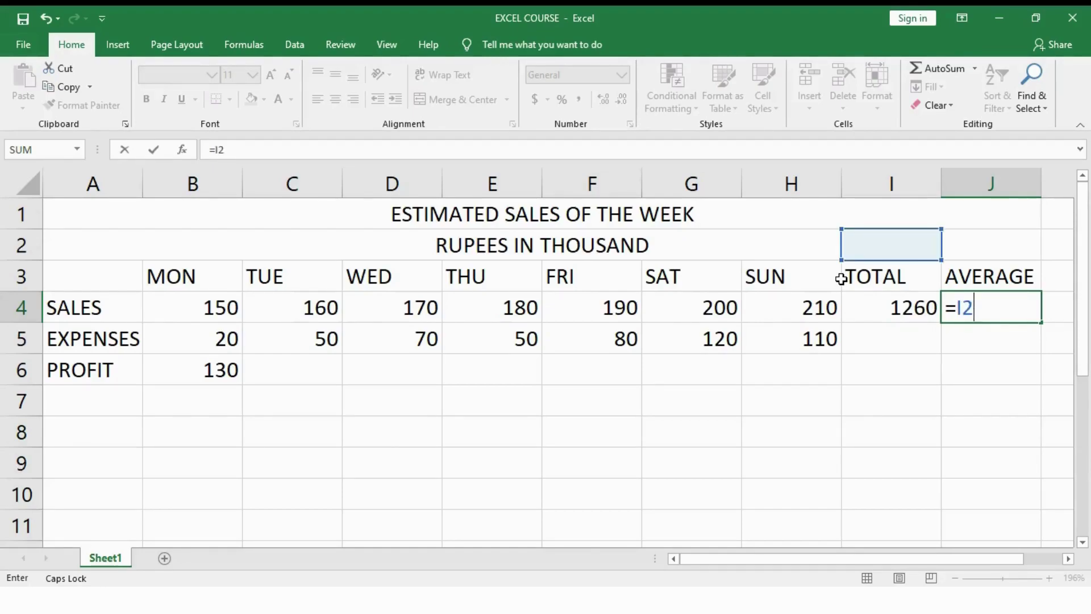
key(BackSpace)
text(4)
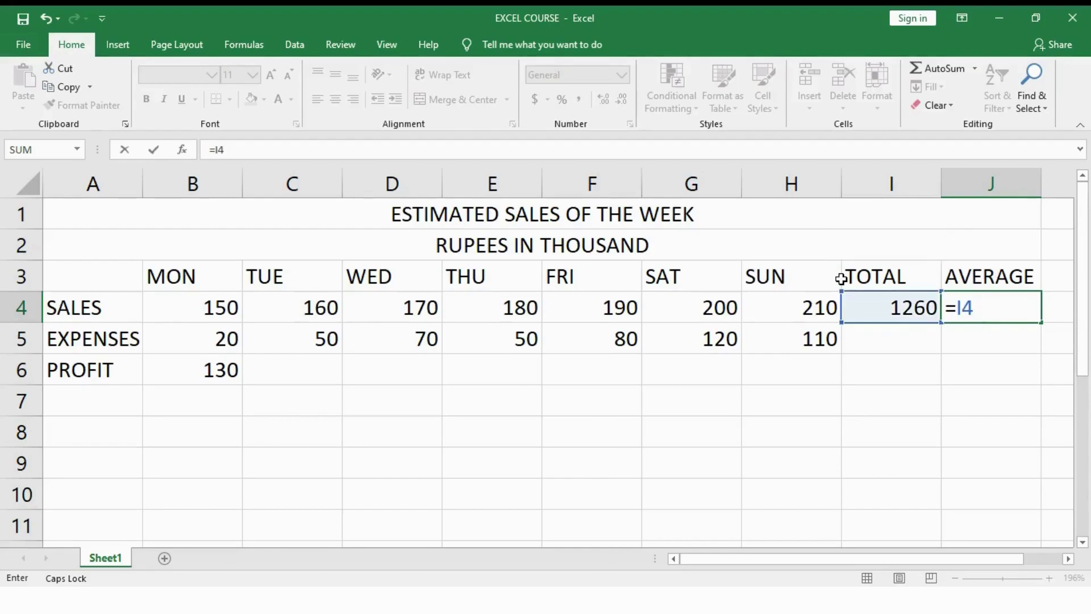
text(/)
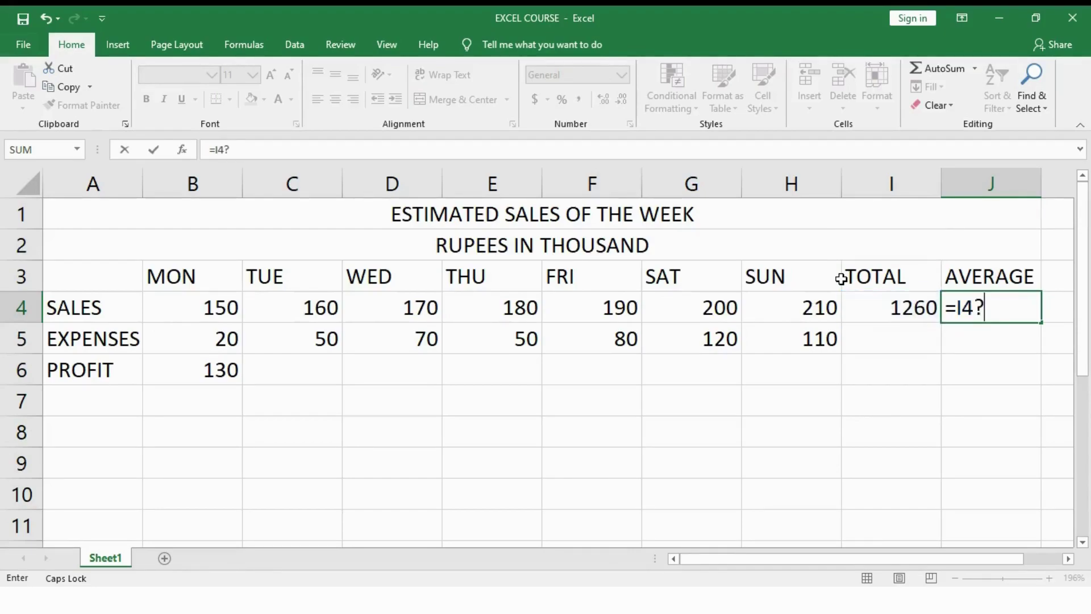
key(BackSpace)
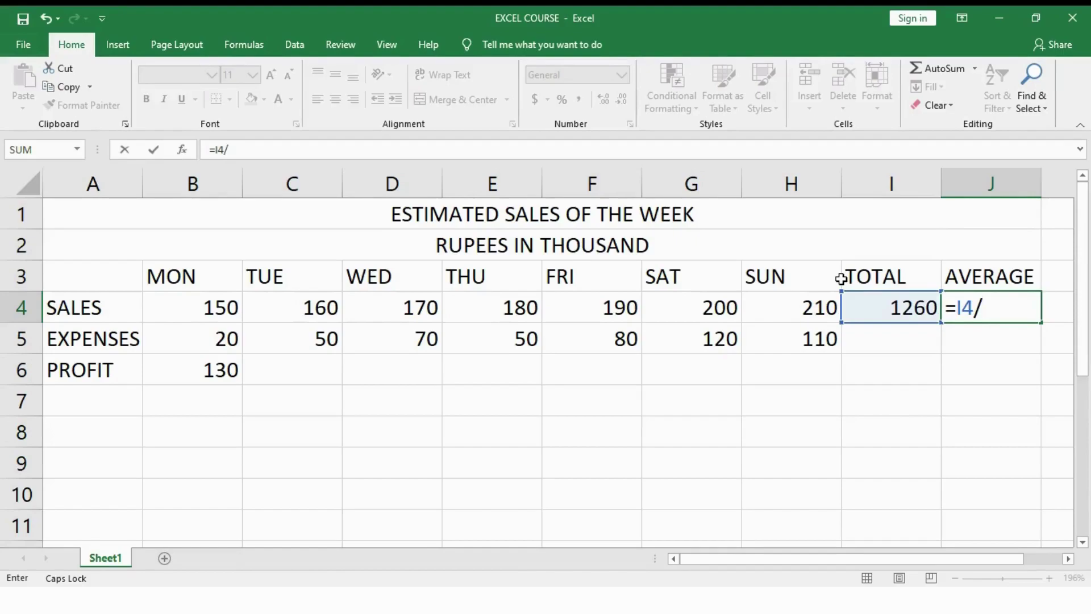
text(7)
key(Return)
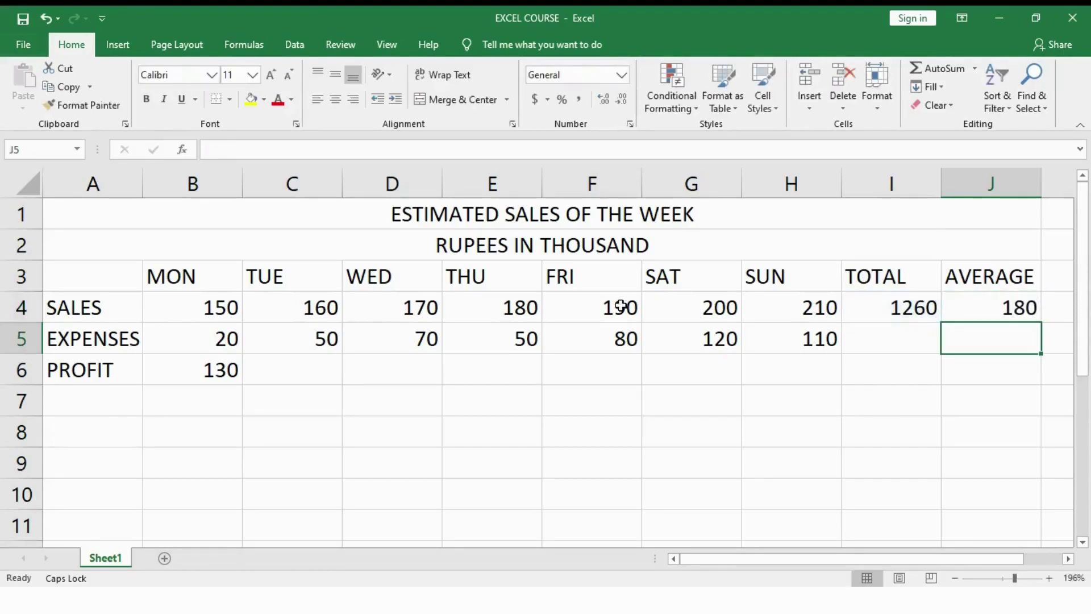
- Select the sales range B4:H4 again to check its average against the result in J4
click(211, 307)
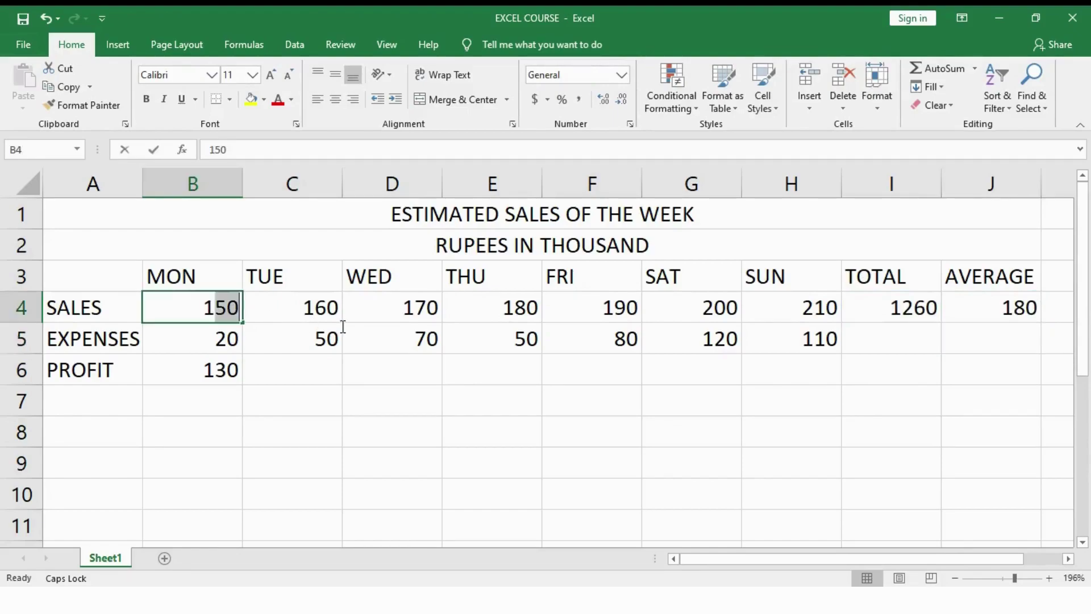
double_click(185, 311)
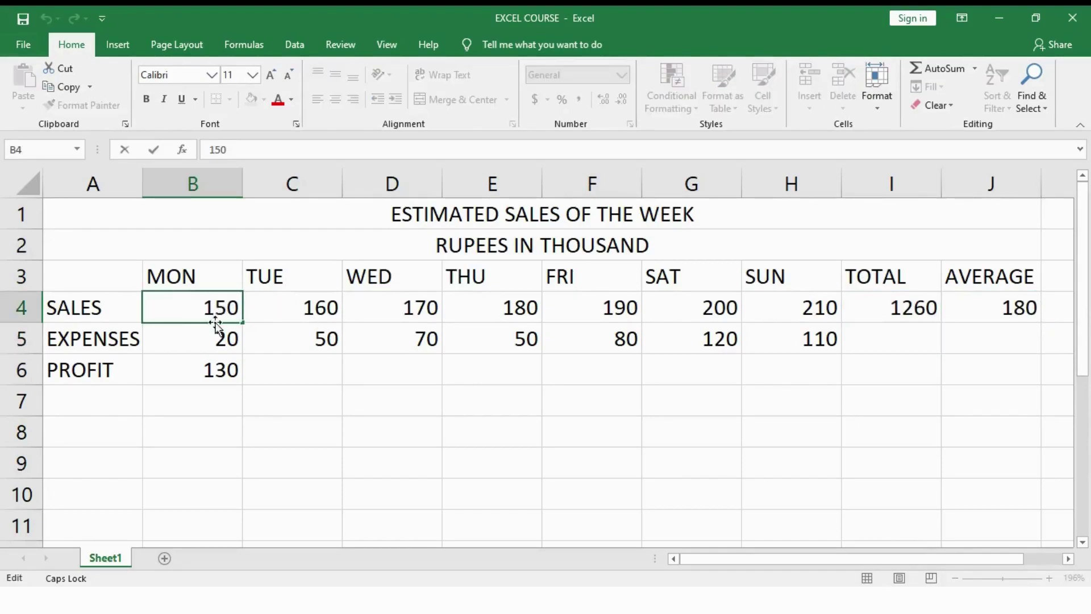
click(218, 334)
click(210, 307)
drag(259, 307, 781, 308)
click(318, 309)
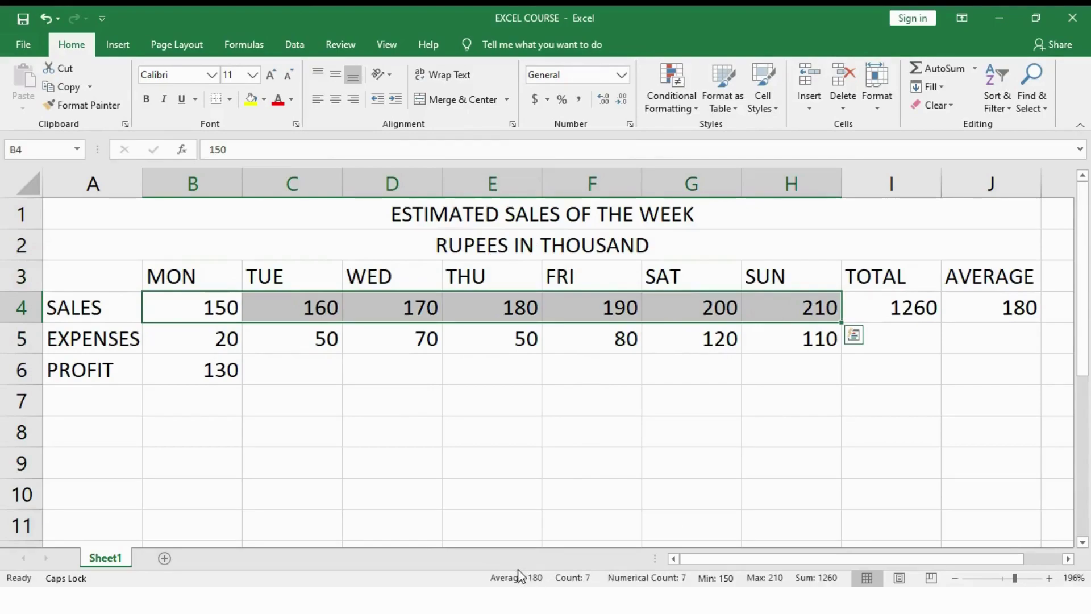